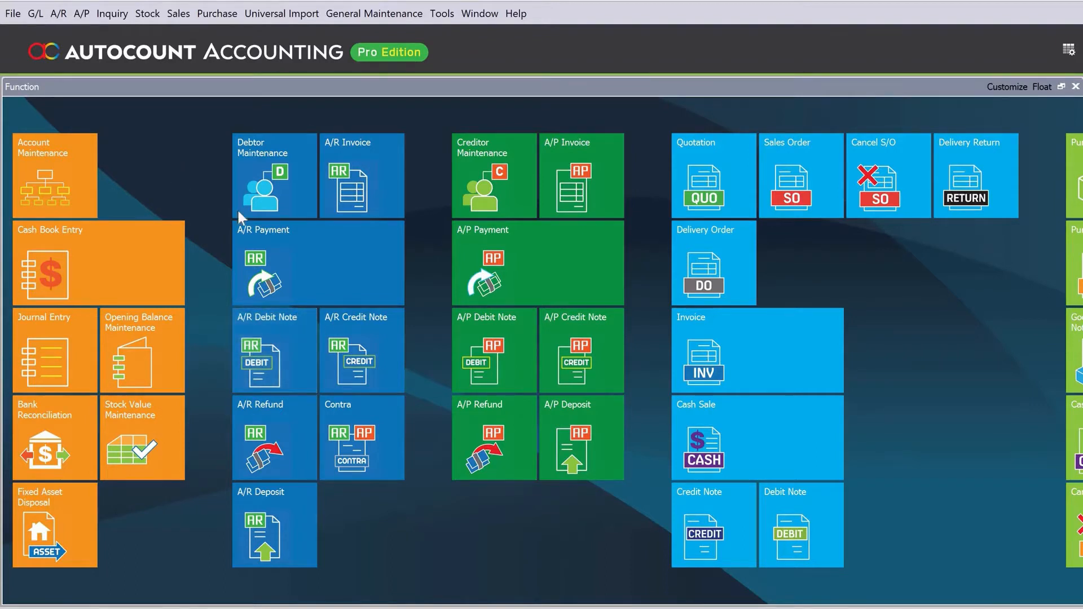
# Open a new invoice and choose debtor 300-C001 Customer.
pyautogui.click(810, 380)
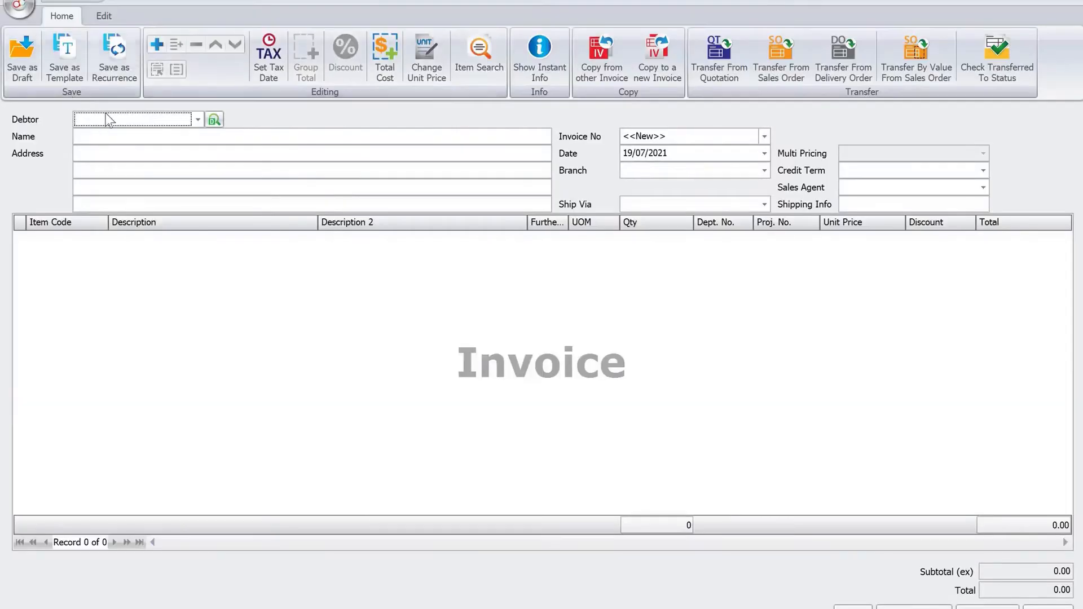
pyautogui.click(197, 120)
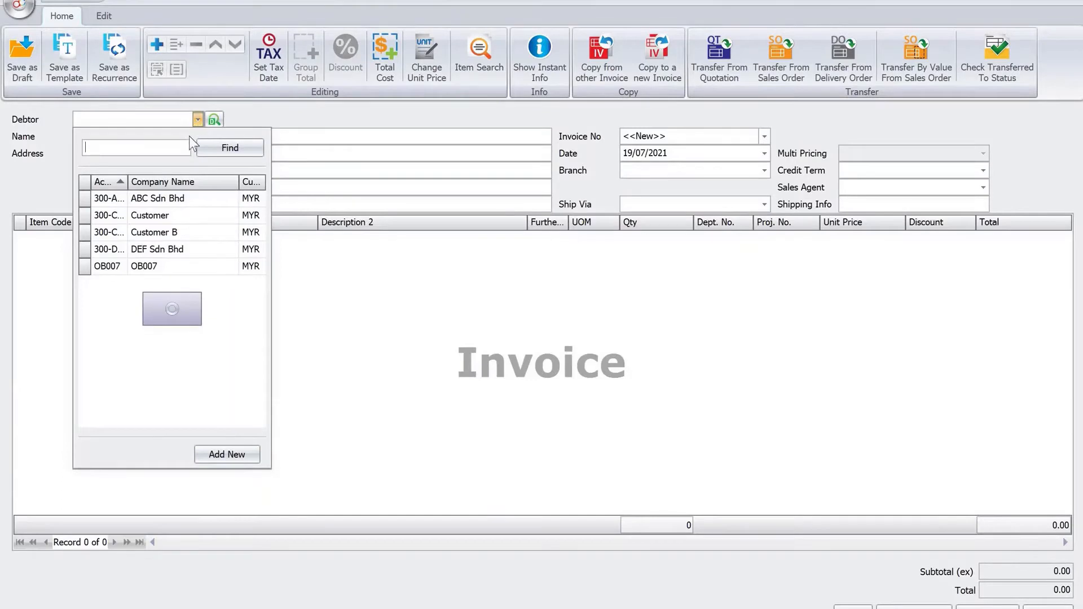
pyautogui.click(185, 213)
# Add a new invoice line with item code A.
pyautogui.click(156, 45)
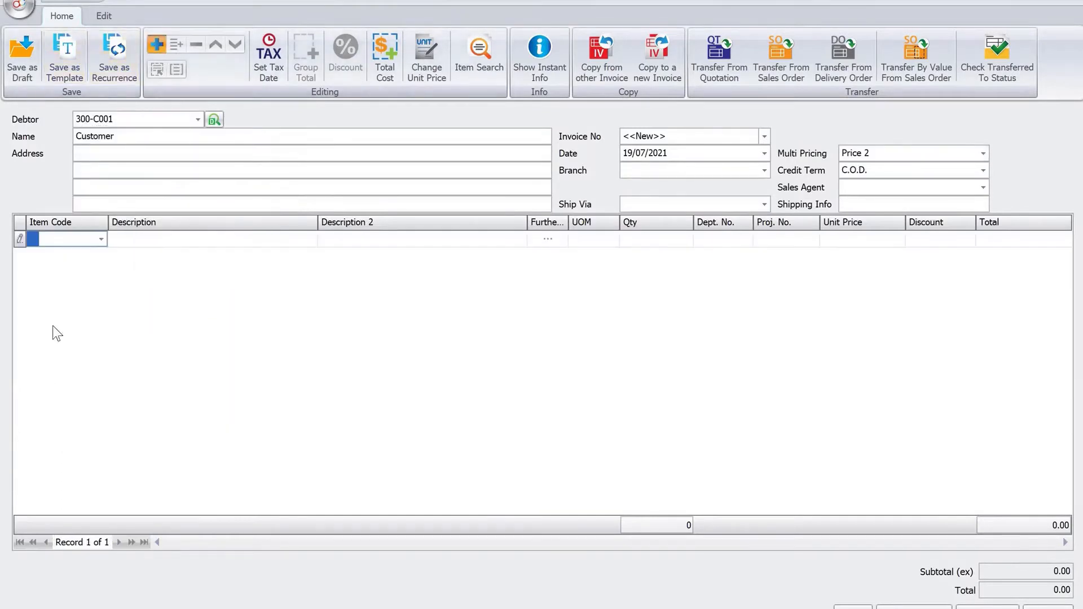
pyautogui.click(102, 240)
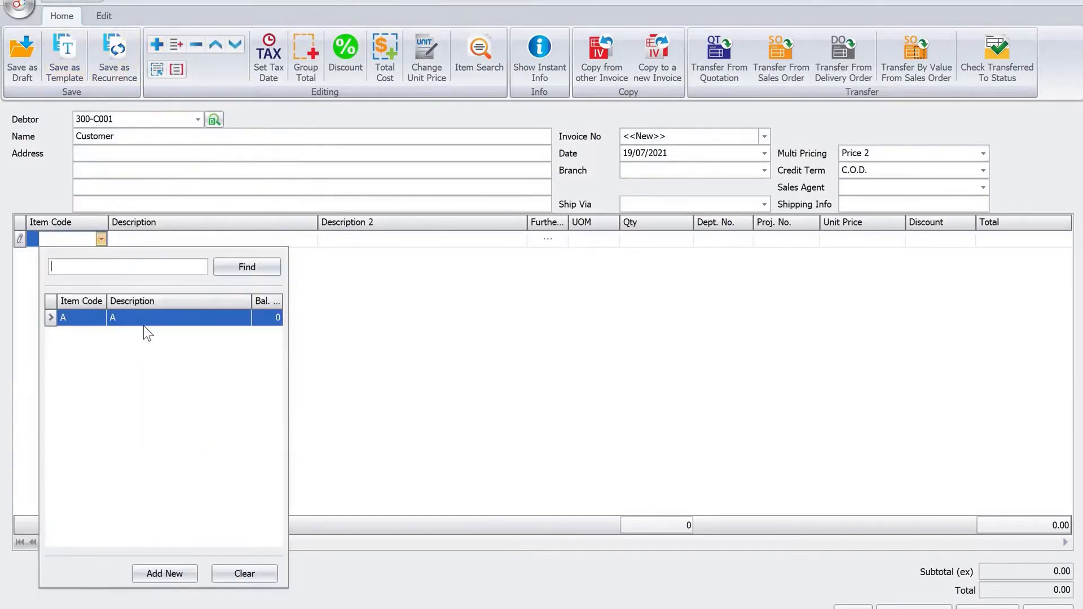
pyautogui.click(143, 326)
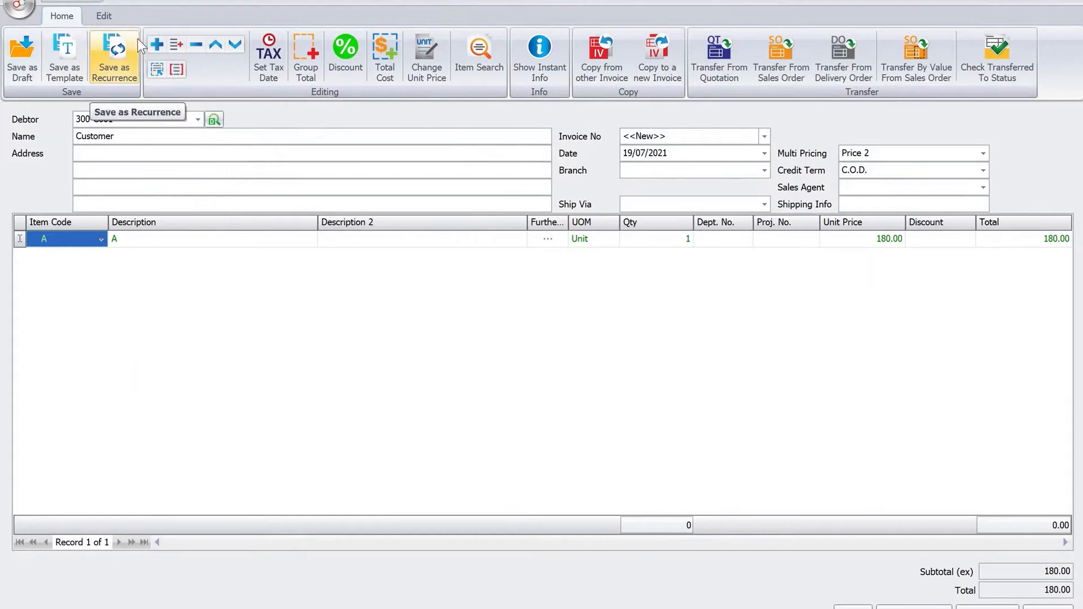
# Save the invoice as a recurrence named CUSTOMER BILLING.
pyautogui.click(113, 47)
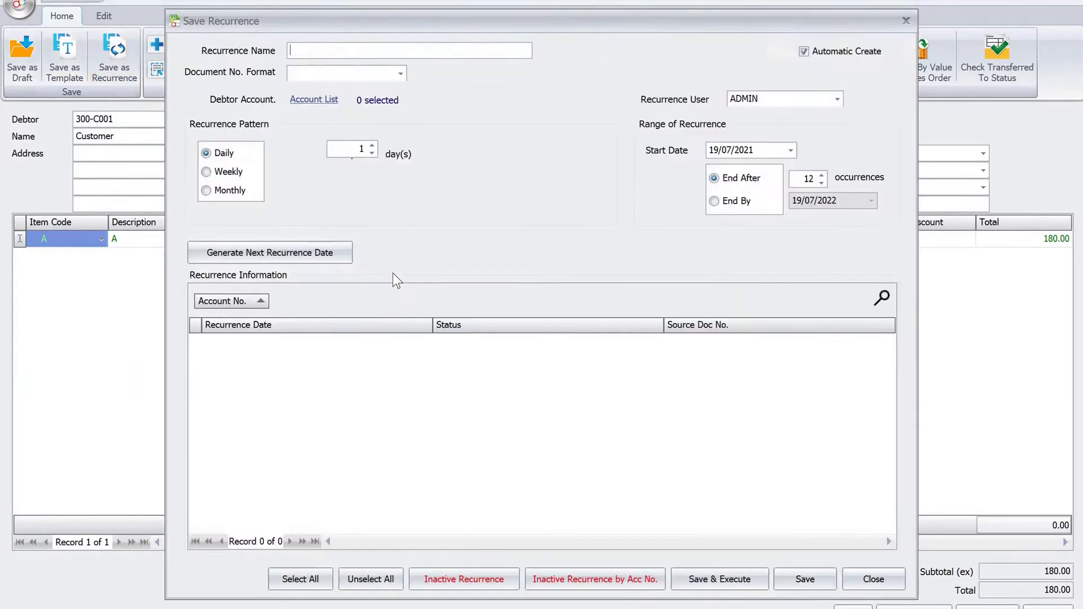
pyautogui.write('CUSTOMER BILLING')
pyautogui.press('Tab')
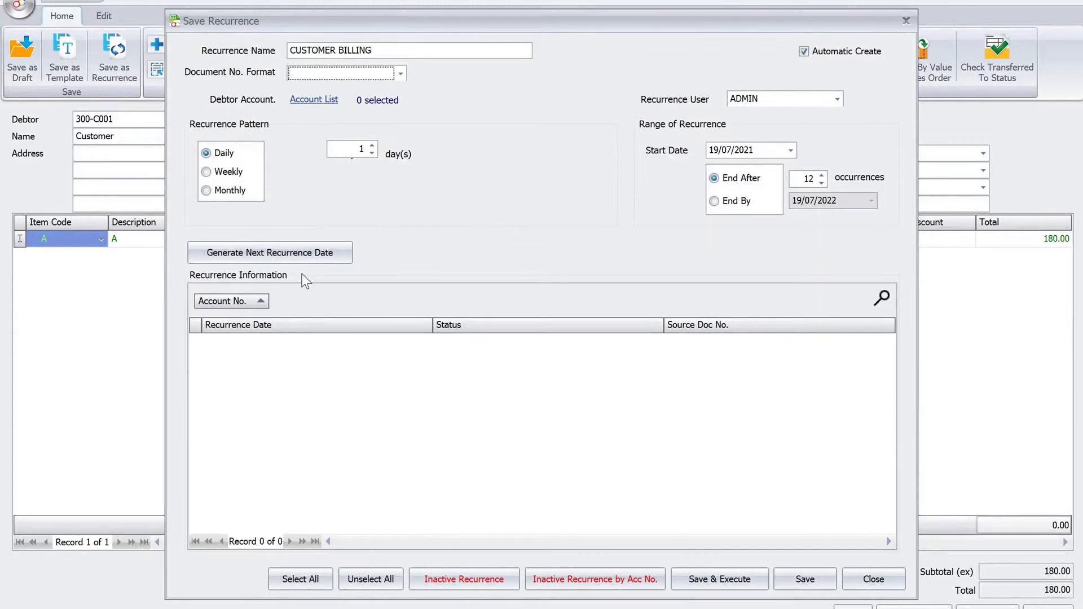
# Set the document number format to IV Default and select debtor account 300-C001 for the recurrence.
pyautogui.click(401, 74)
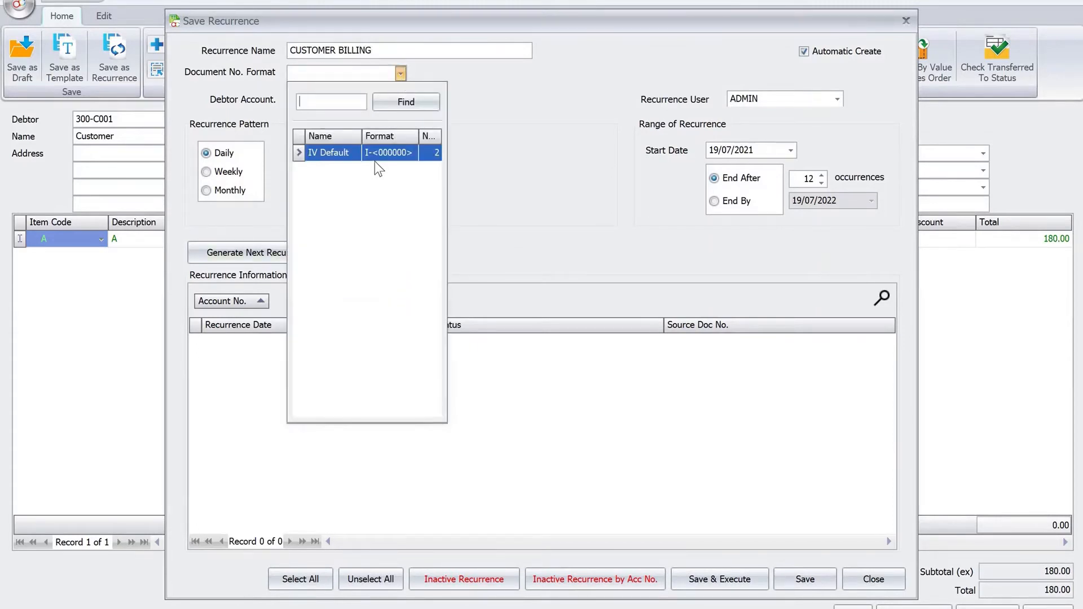
pyautogui.click(375, 158)
pyautogui.click(314, 100)
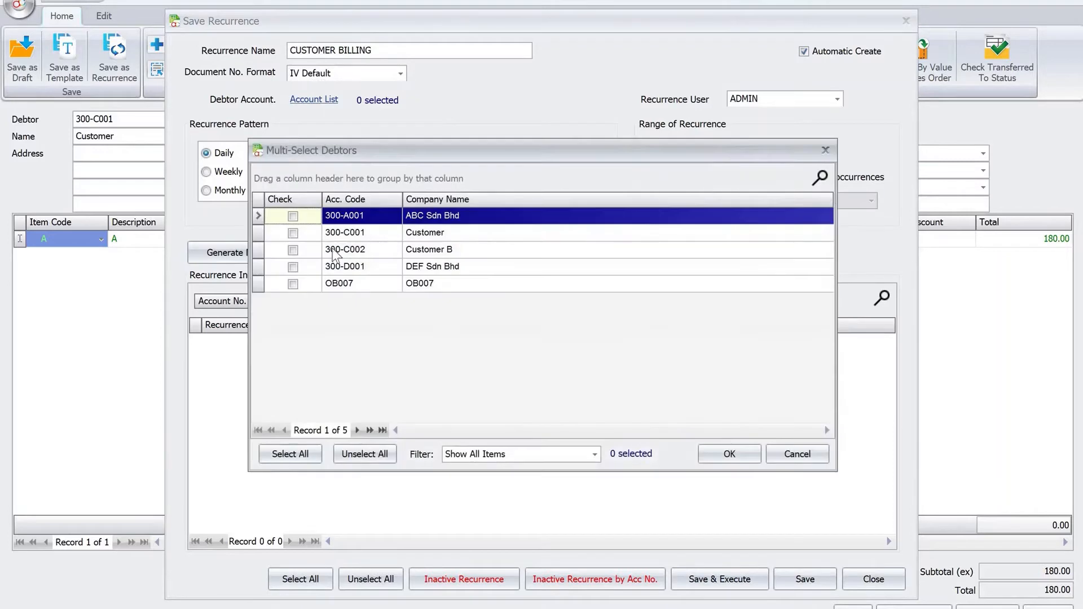
pyautogui.click(292, 235)
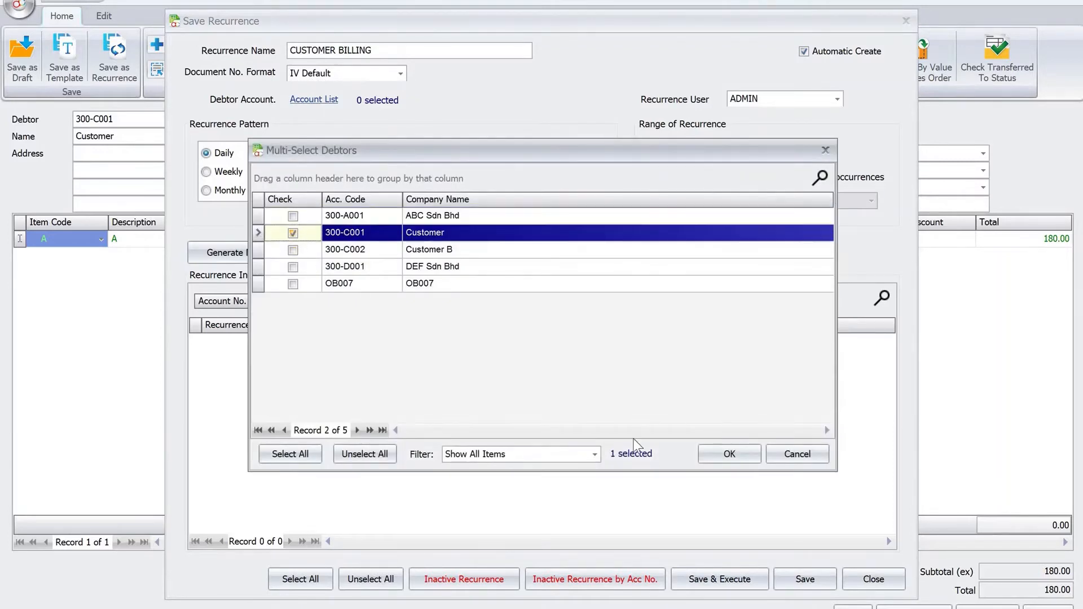
pyautogui.click(728, 455)
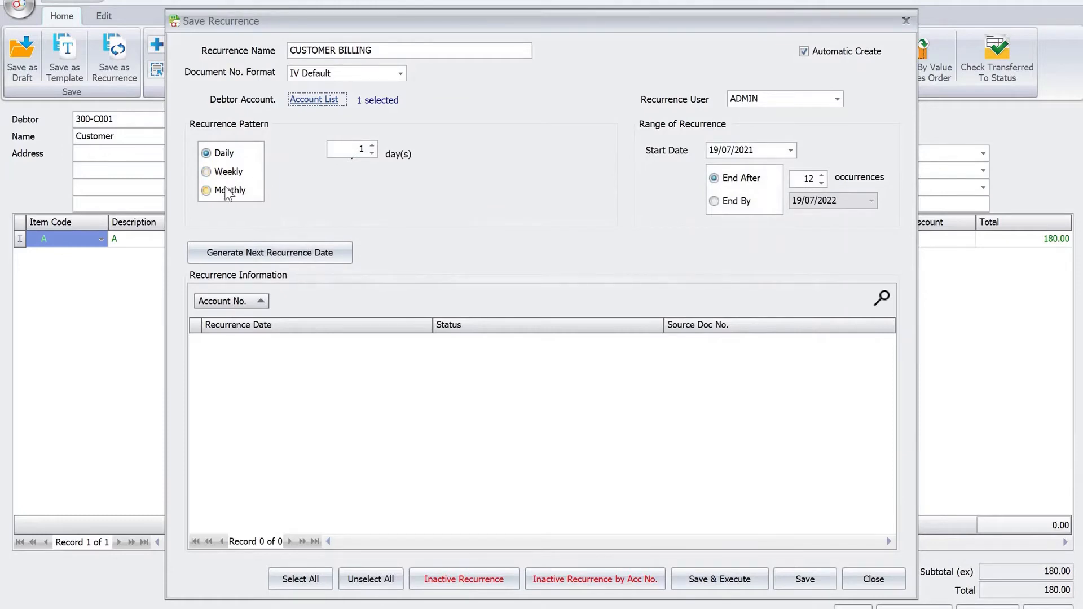
# Set a monthly recurrence pattern starting 01/08/2021 and generate the next recurrence dates.
pyautogui.click(228, 192)
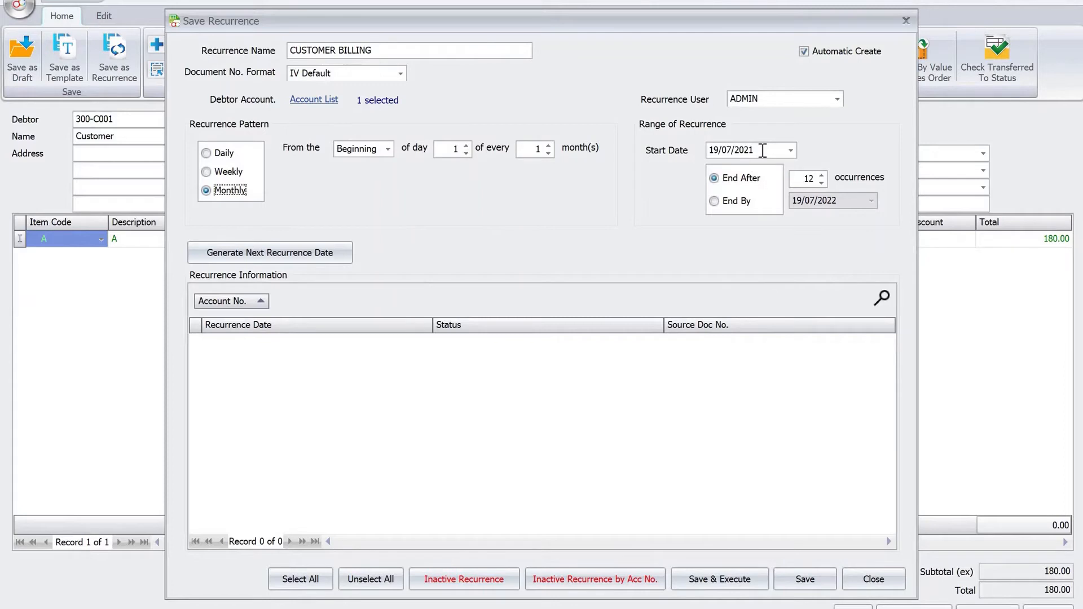
pyautogui.moveTo(762, 150); pyautogui.dragTo(642, 153)
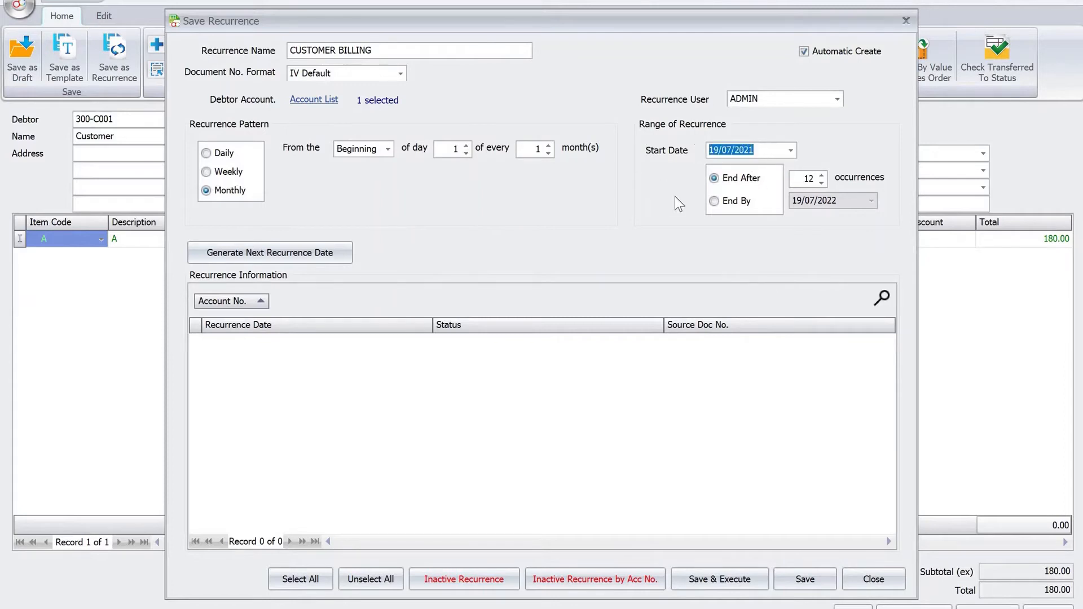
pyautogui.write('08')
pyautogui.press('Right')
pyautogui.write('08')
pyautogui.press('Right')
pyautogui.click(270, 255)
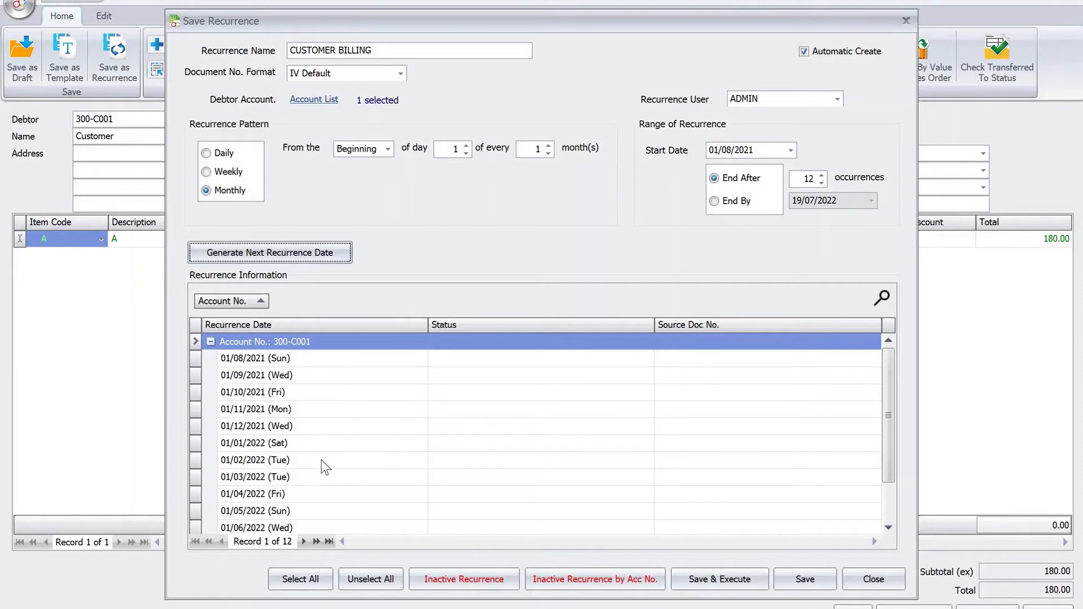
# Save the recurrence and acknowledge the confirmation.
pyautogui.click(569, 382)
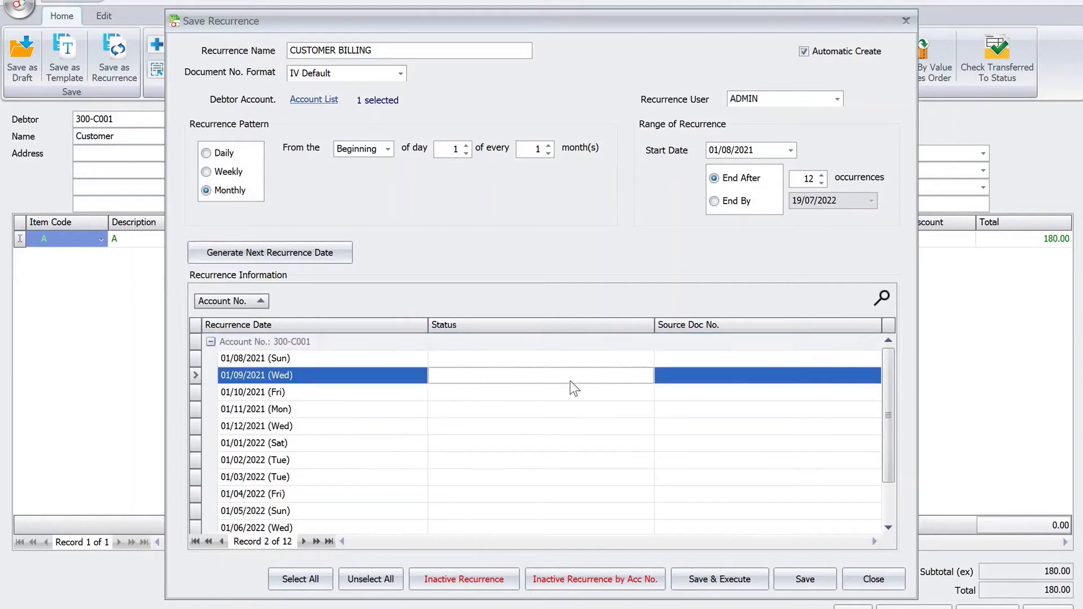
pyautogui.click(742, 383)
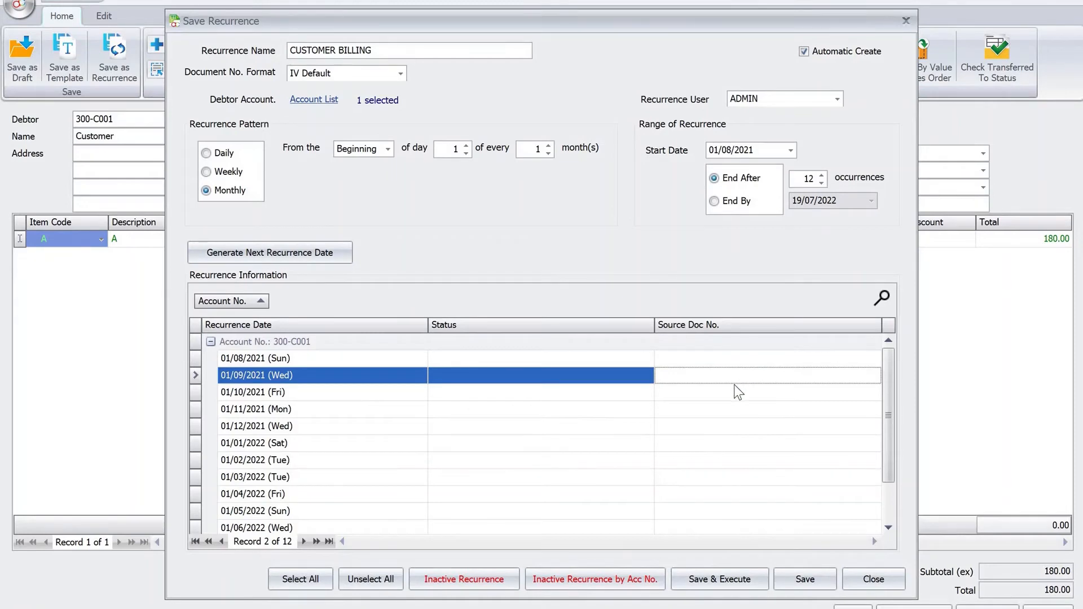
pyautogui.click(747, 585)
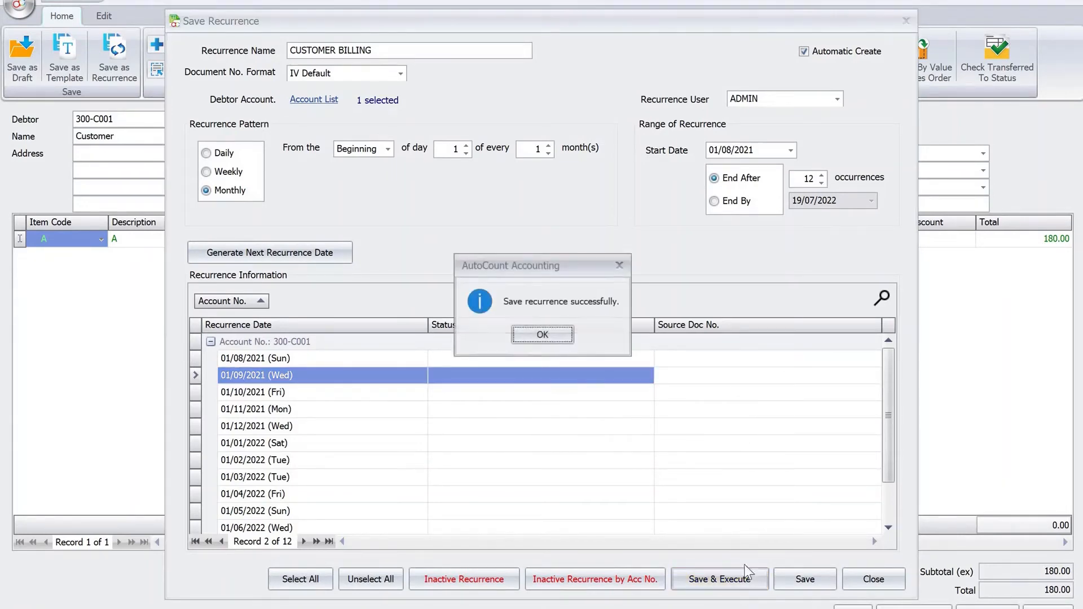
pyautogui.click(559, 335)
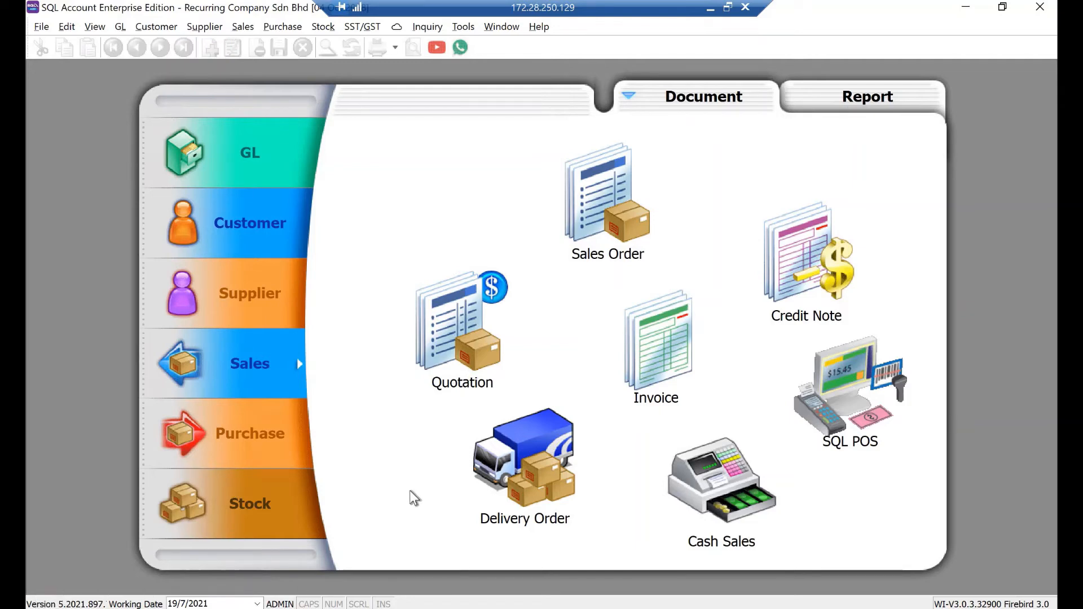
# Switch to SQL Account and open the B-Shop;Main quotation from the quotation list.
pyautogui.click(461, 358)
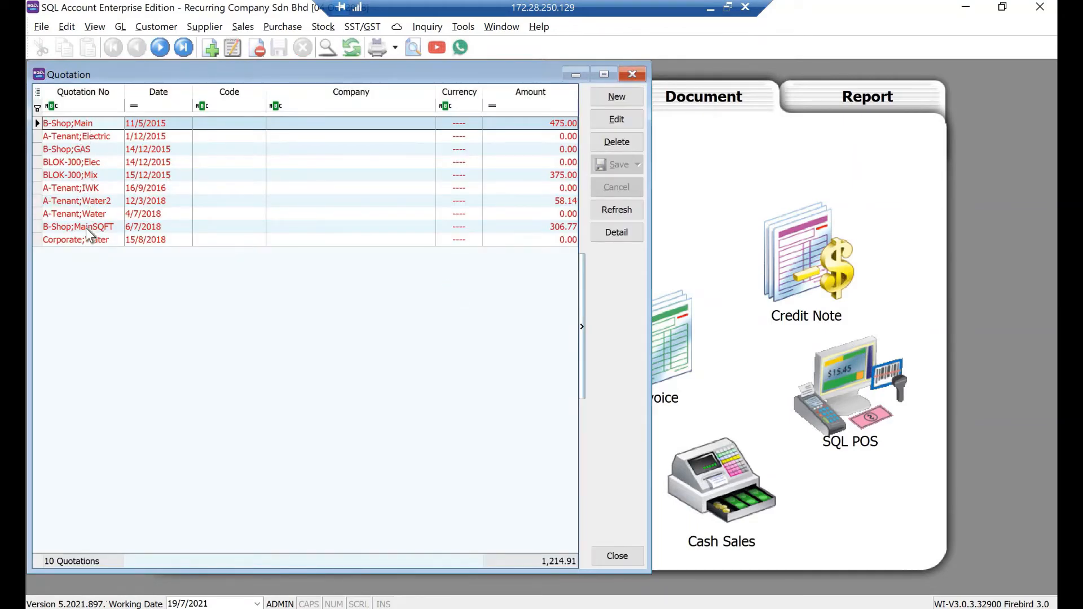
pyautogui.click(94, 127)
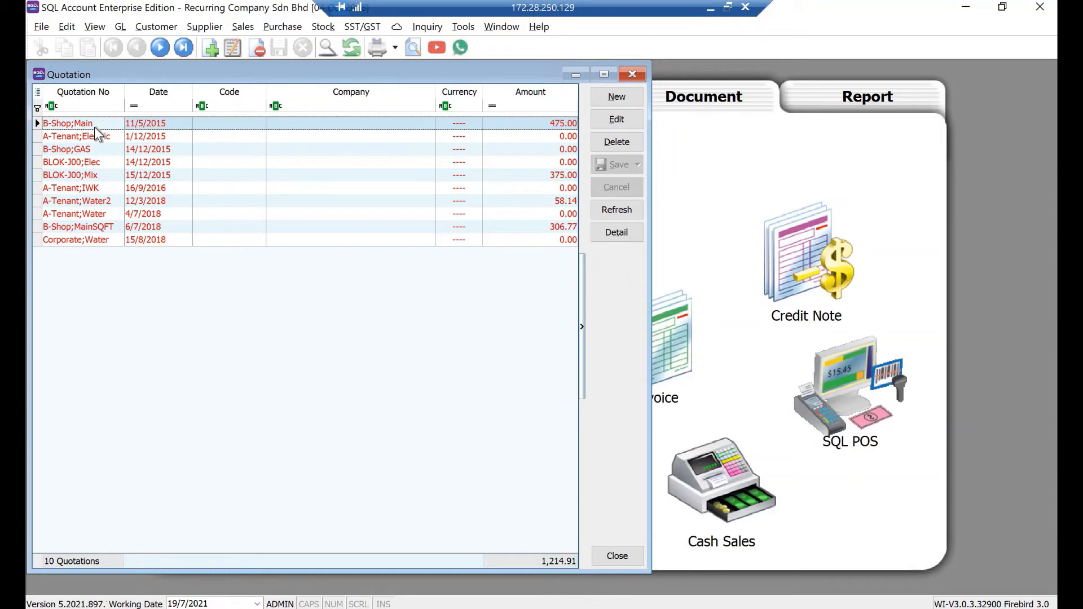
pyautogui.doubleClick(94, 126)
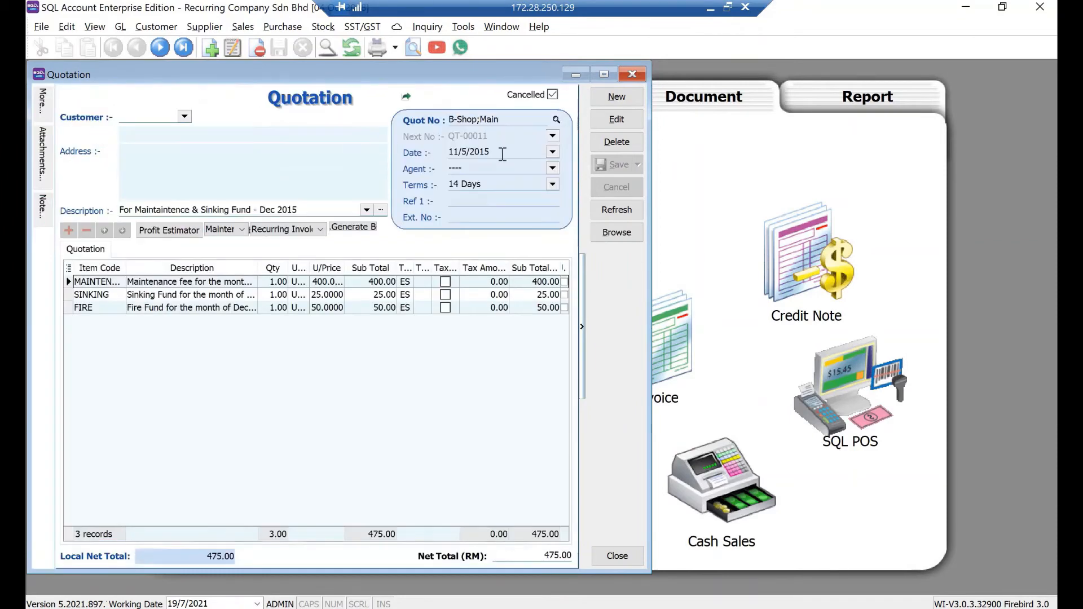
# Edit the quotation and set its date to 19/7/2021.
pyautogui.click(611, 127)
pyautogui.moveTo(490, 151); pyautogui.dragTo(356, 142)
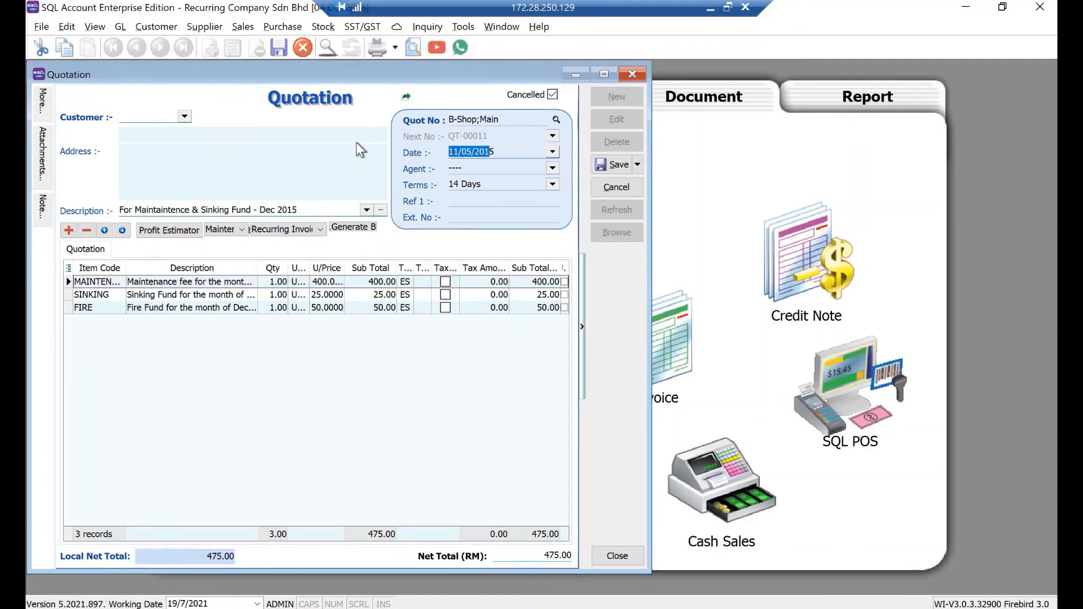
pyautogui.write('19/07/2021')
pyautogui.press('Tab')
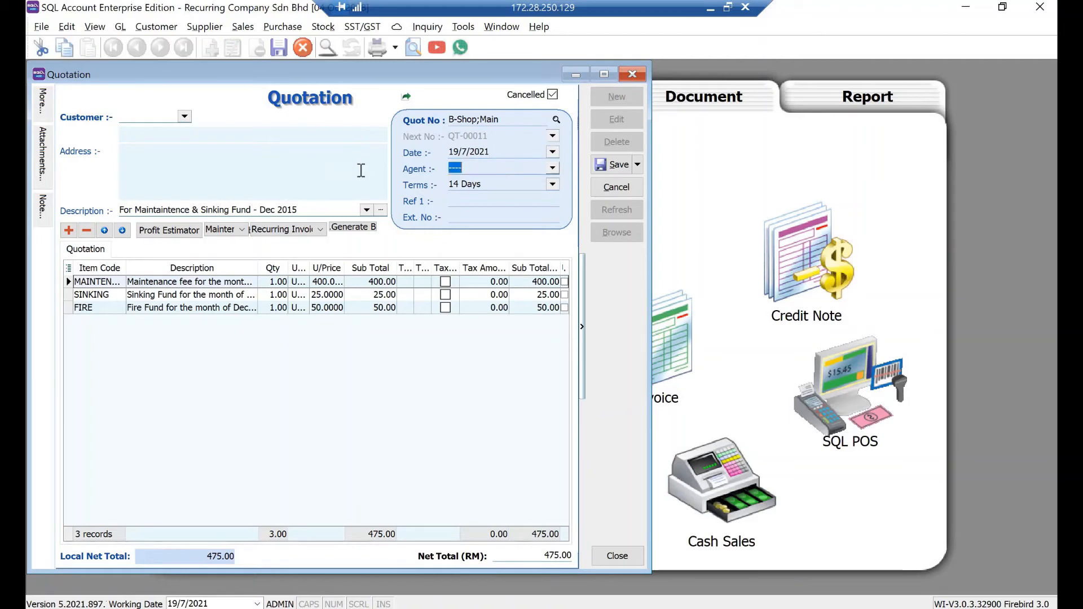
# Change the description's month to read For Maintaintence & Sinking Fund - July 2021.
pyautogui.click(314, 212)
pyautogui.moveTo(298, 210); pyautogui.dragTo(261, 207)
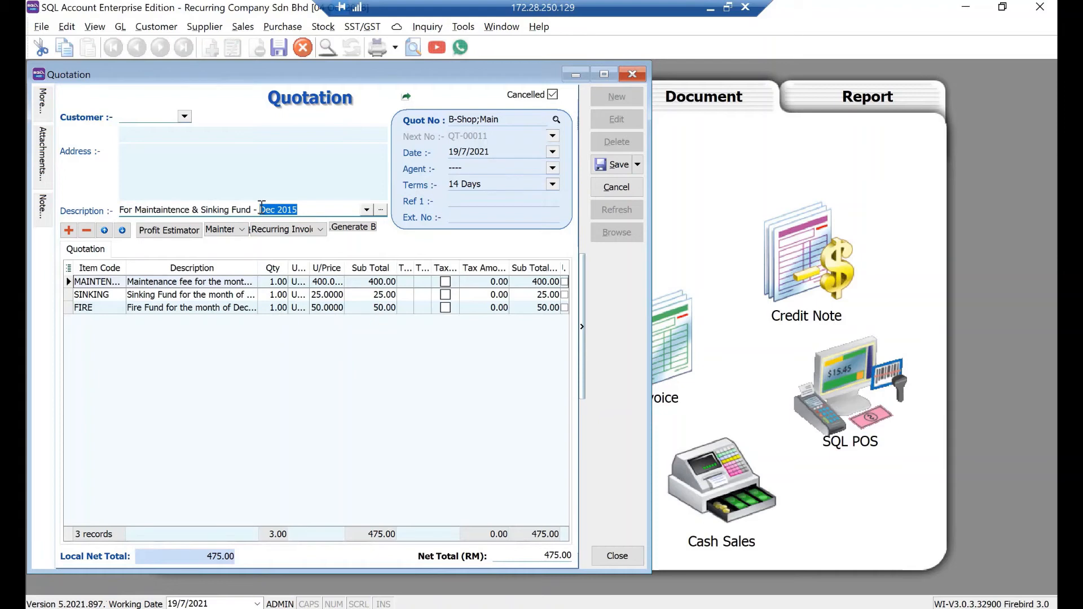
pyautogui.write('July 2021')
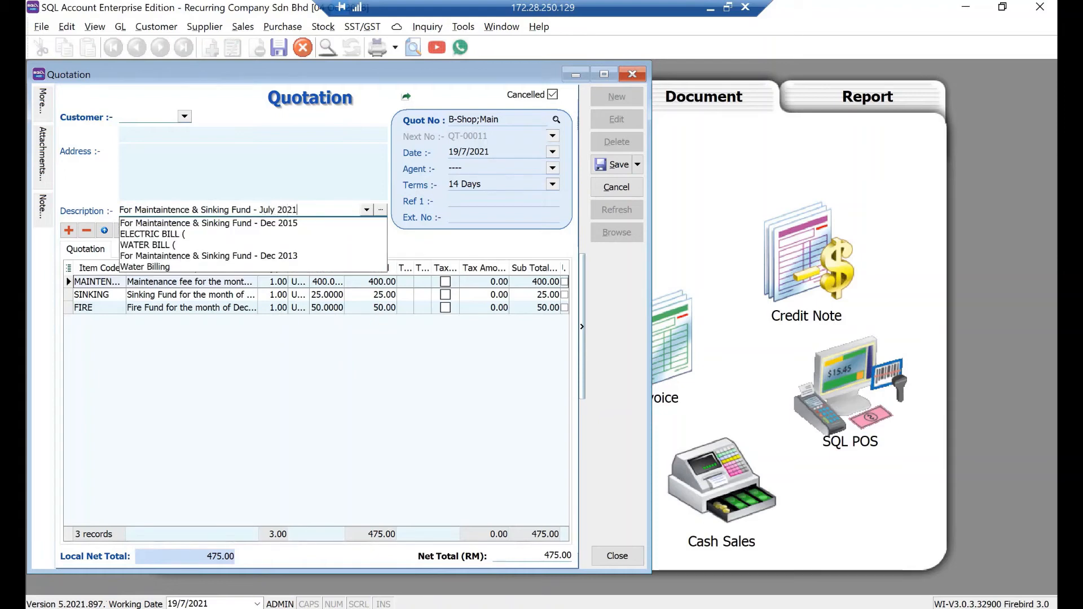
pyautogui.press('Tab')
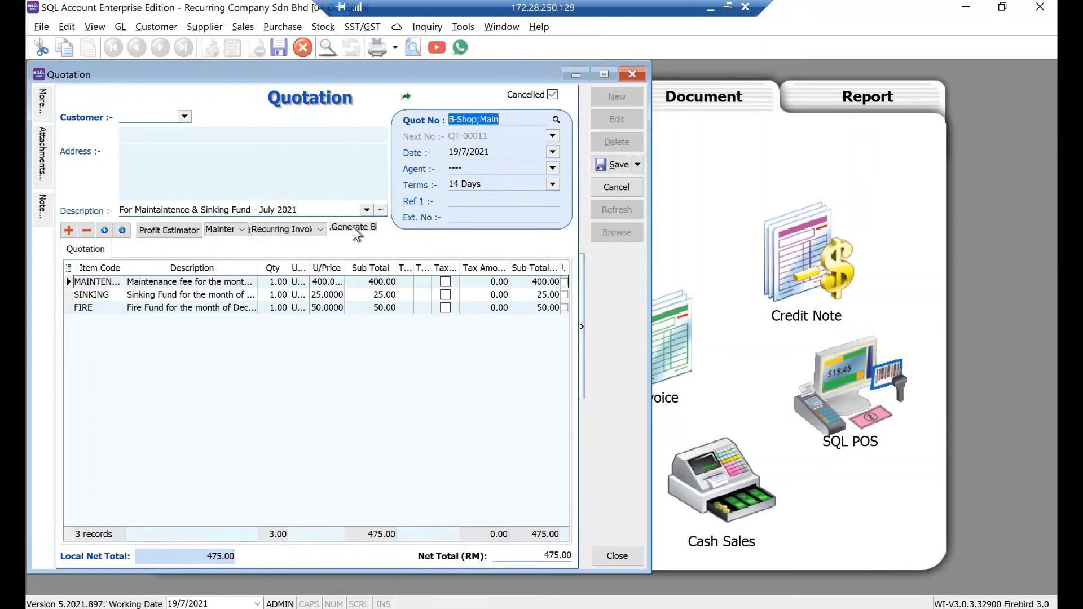
# Generate maintenance bills for the listed customers, then save the quotation.
pyautogui.click(355, 230)
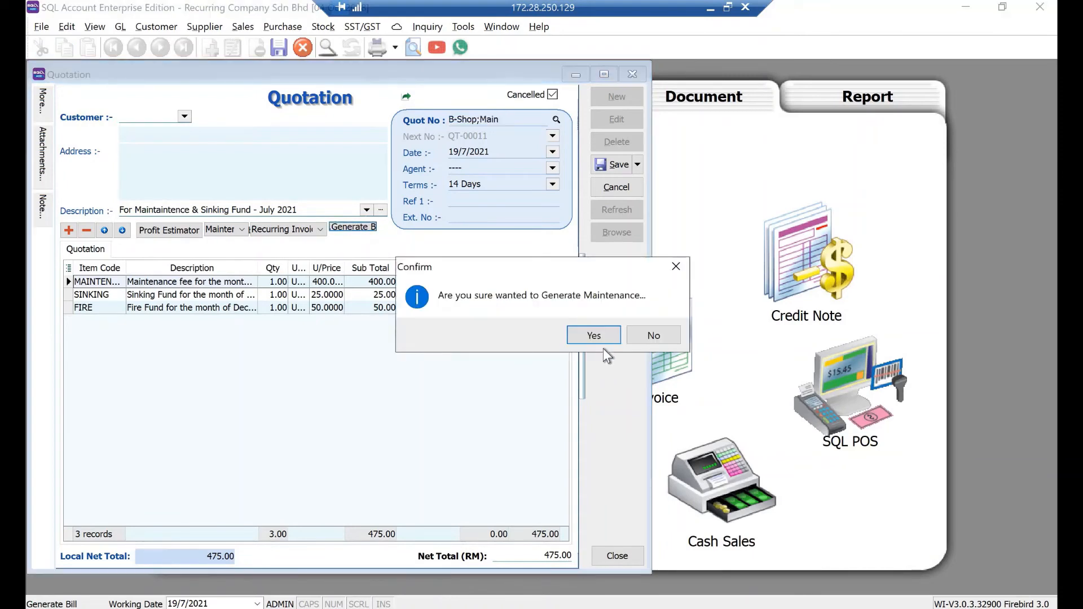
pyautogui.click(594, 335)
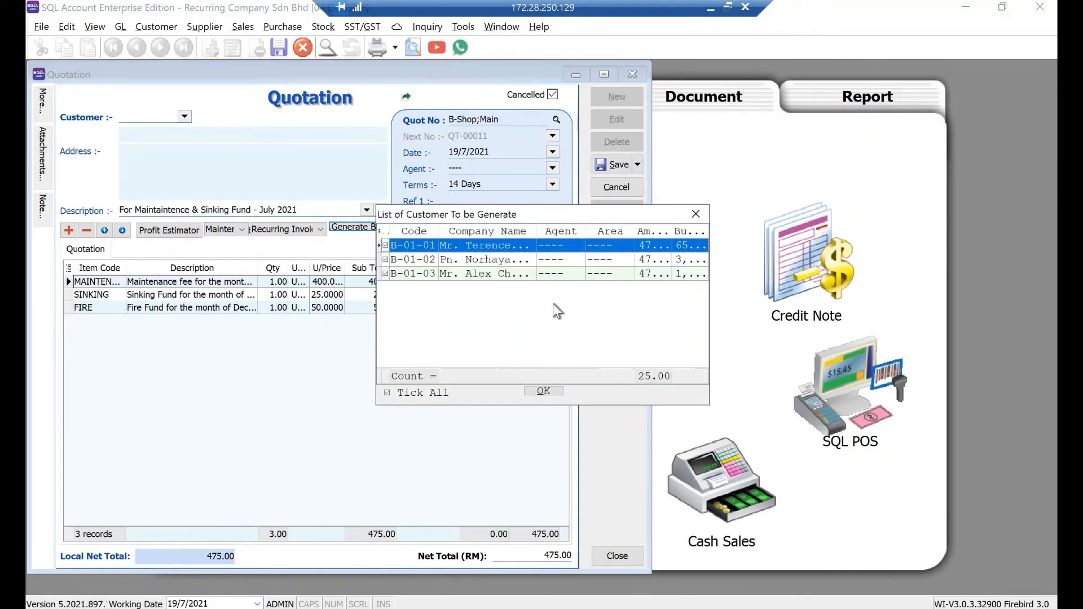
pyautogui.click(538, 393)
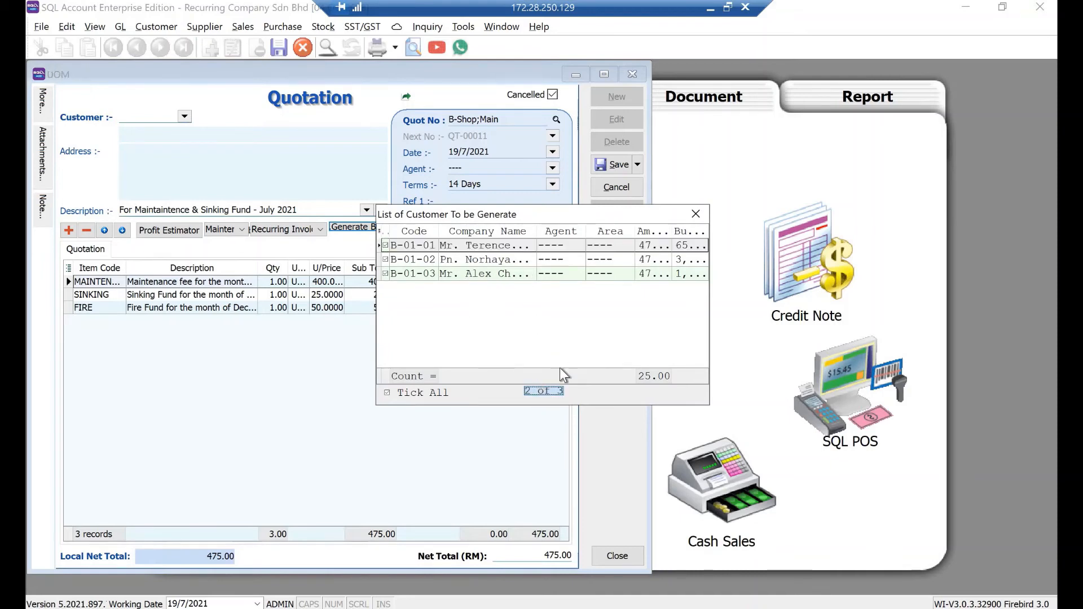
pyautogui.click(645, 344)
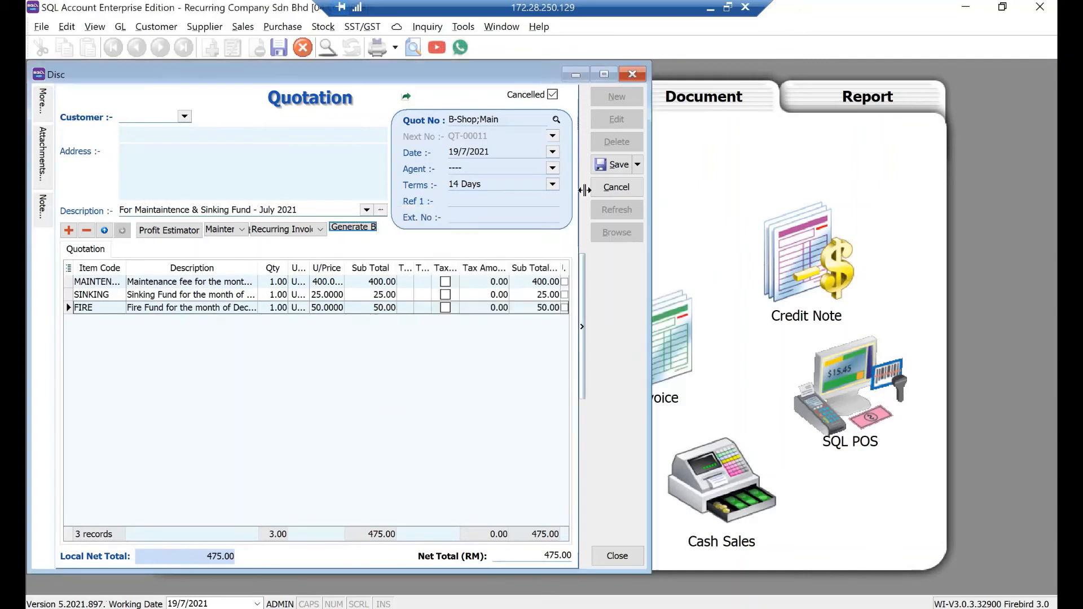
pyautogui.click(615, 164)
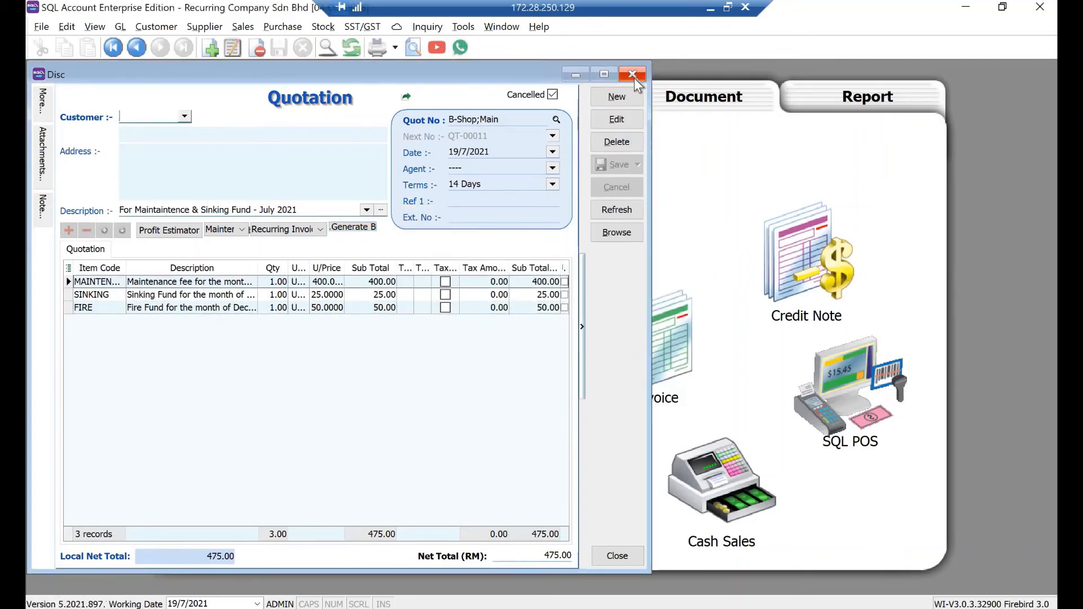
# Close the quotation, open the invoice list sorted by date to review the generated invoices, and close it.
pyautogui.click(633, 75)
pyautogui.click(665, 344)
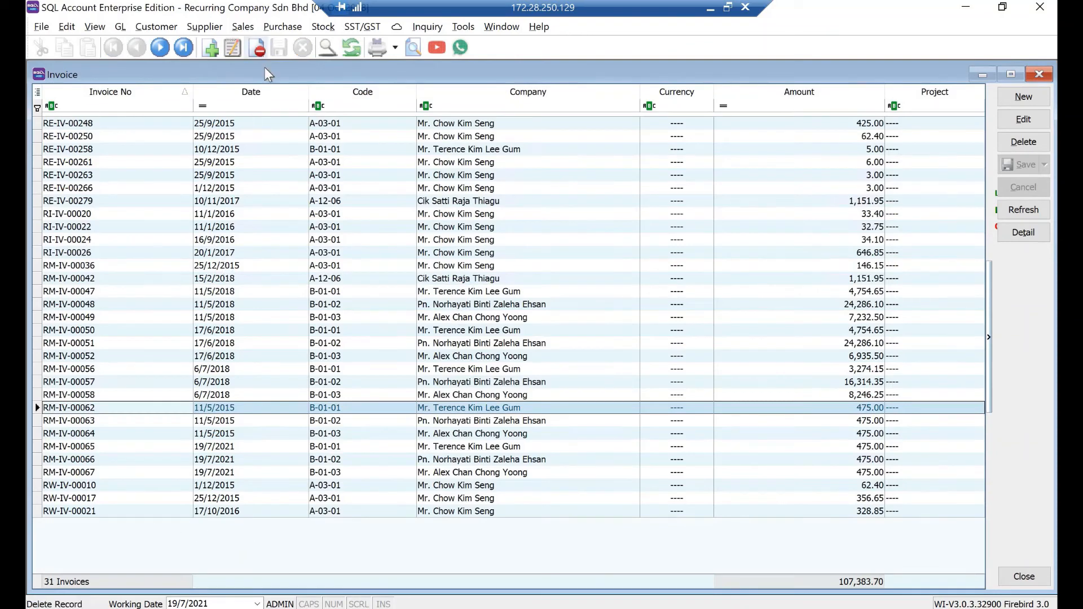
pyautogui.click(255, 90)
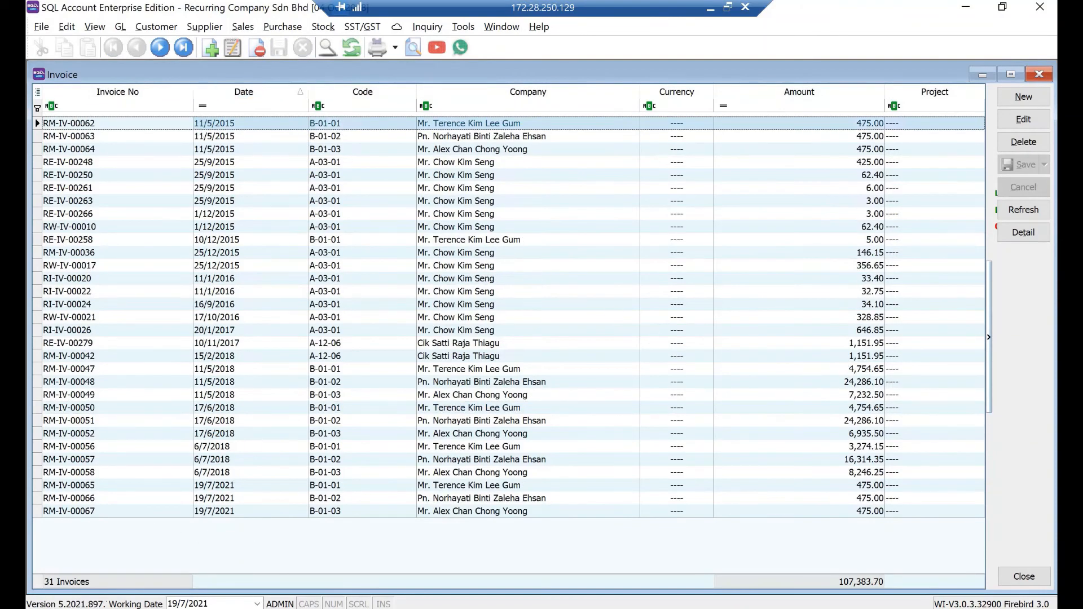
pyautogui.click(1040, 76)
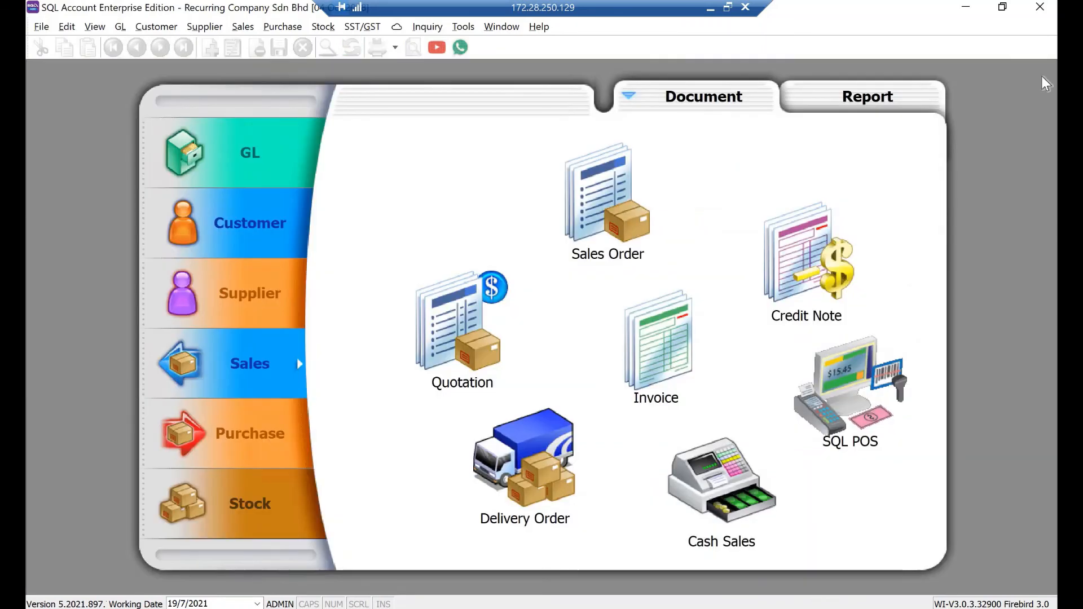